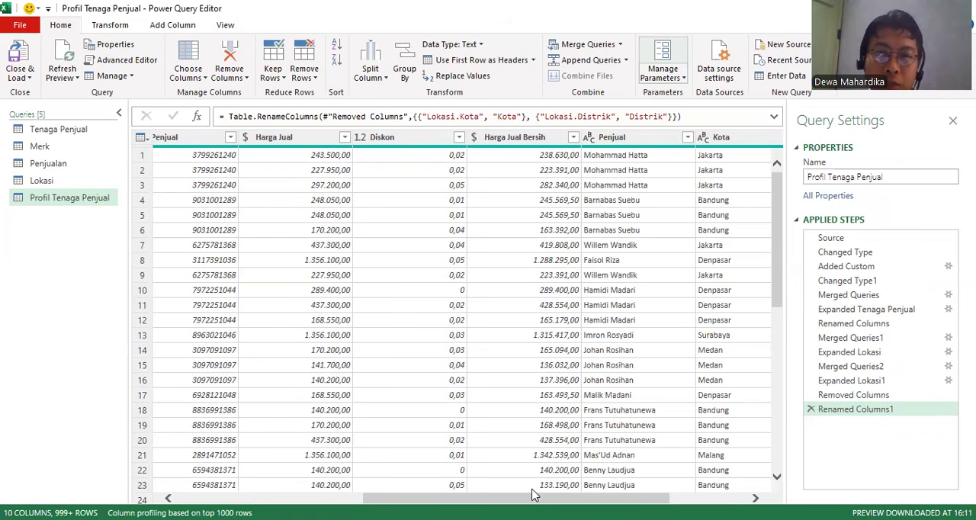
Set up a merge of Profil Tenaga Penjual with the Merk query, matching its Merk column to Kode Merk.
drag(472, 498, 287, 497)
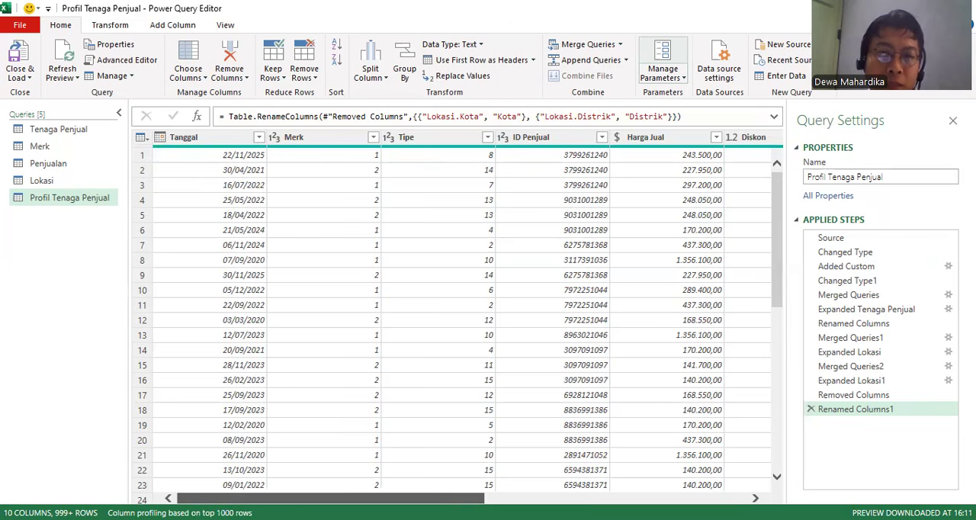
scroll(295, 400, right, 2)
drag(294, 400, 296, 399)
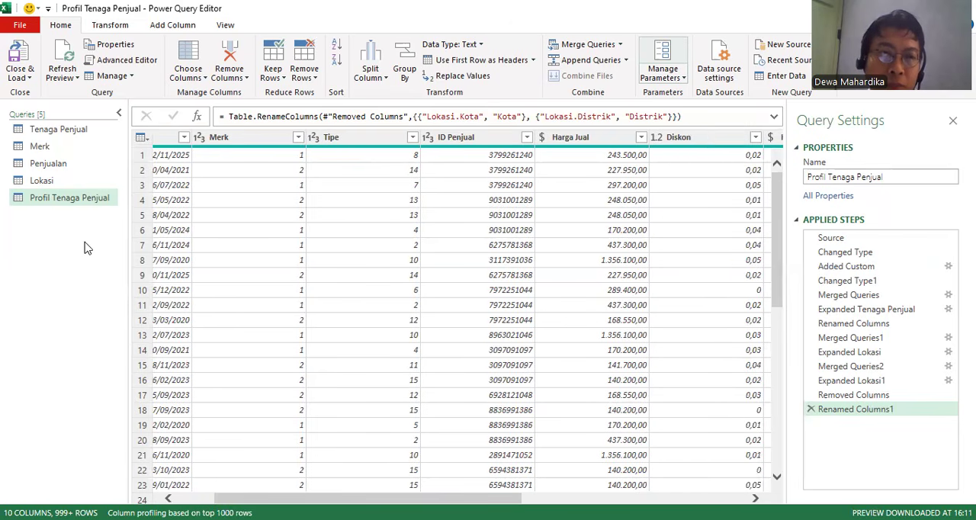
click(42, 146)
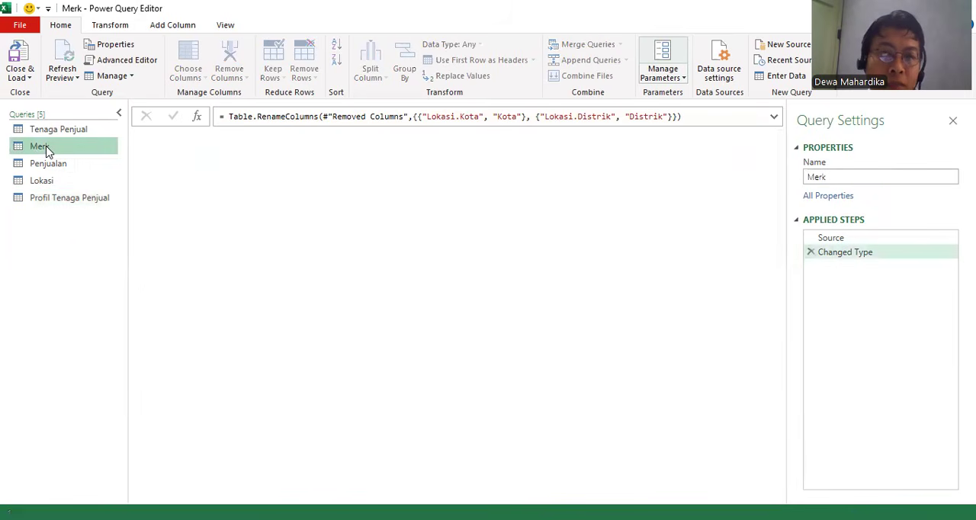
click(57, 200)
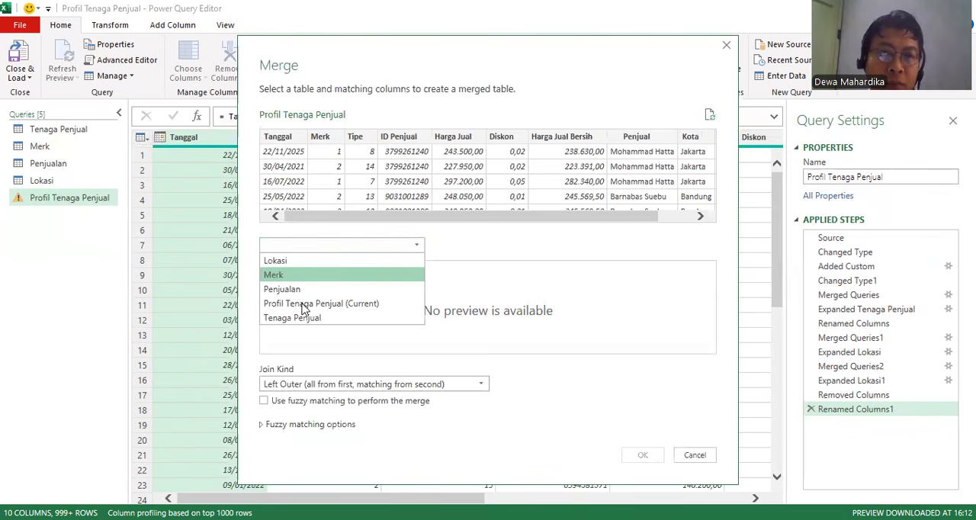
click(311, 276)
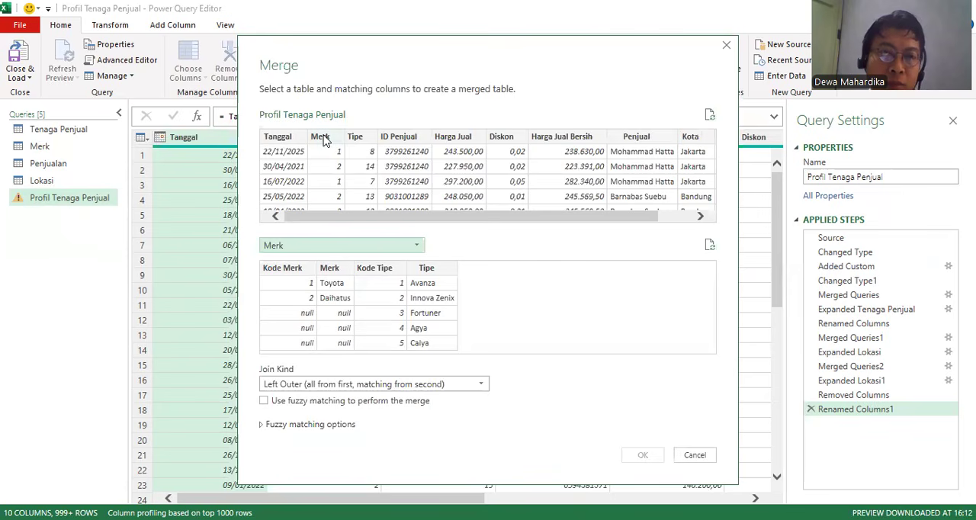
click(320, 138)
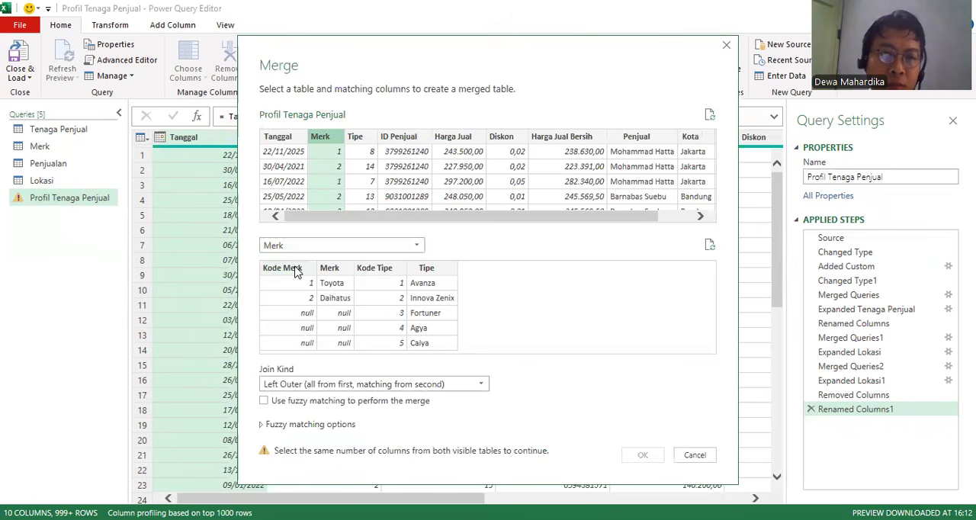
click(297, 273)
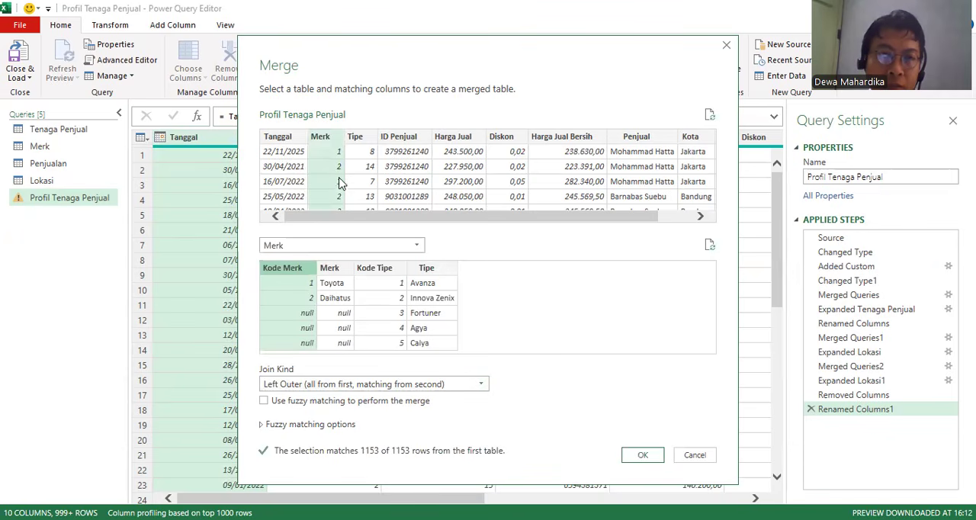
Try the Right Outer join kind, restore Left Outer, and complete the merge.
click(400, 407)
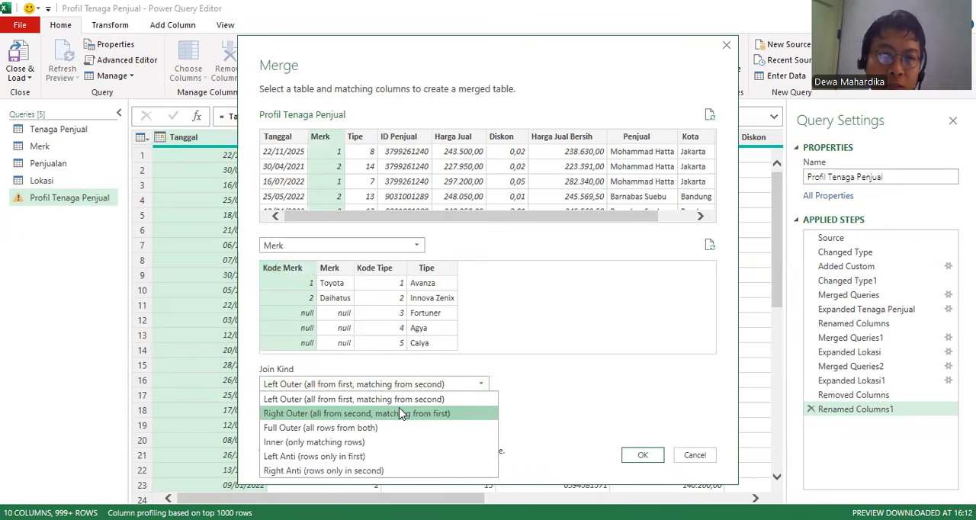
click(399, 409)
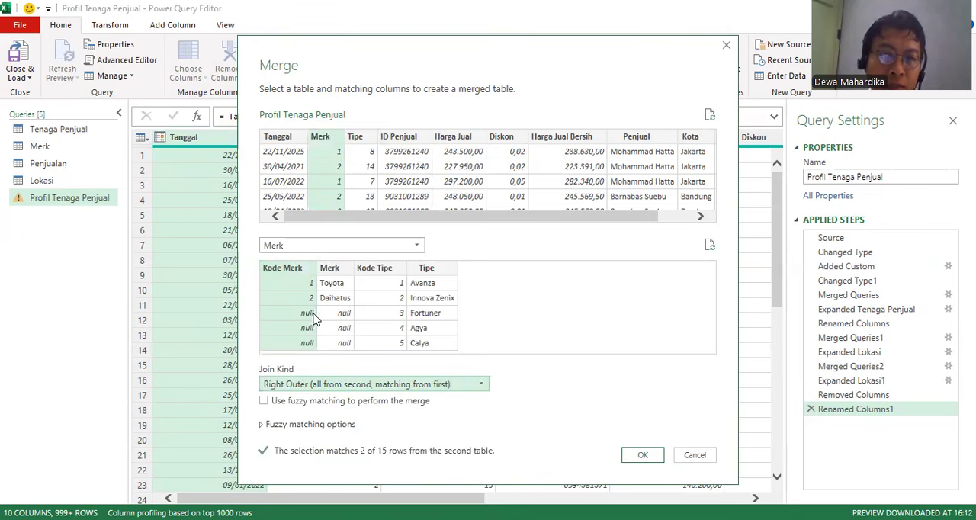
click(431, 384)
click(432, 402)
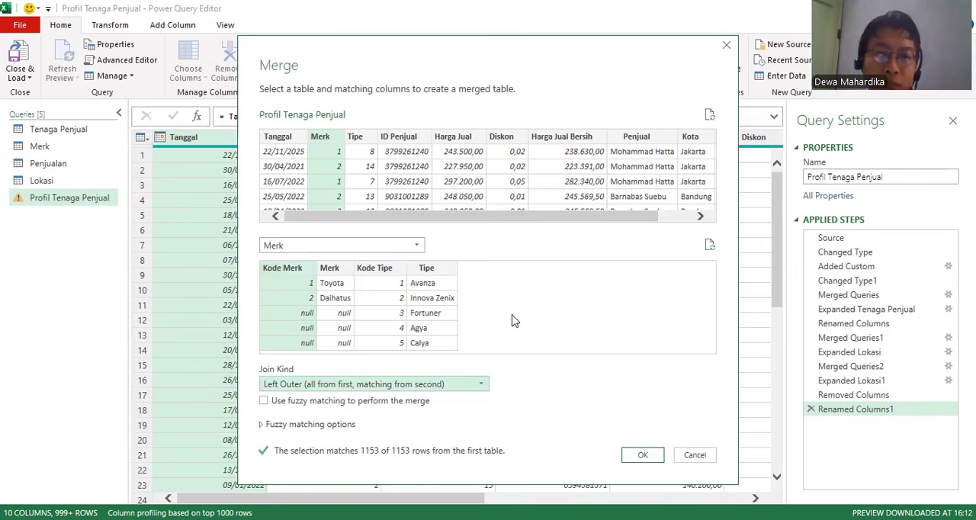
click(655, 455)
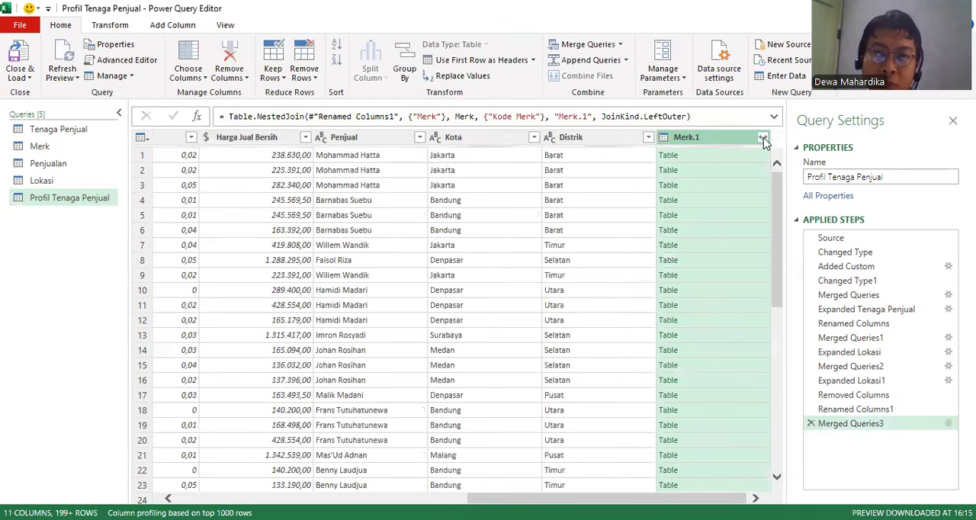
Expand the merged Merk.1 column to include only the Merk field, keeping the original column name as prefix.
click(762, 138)
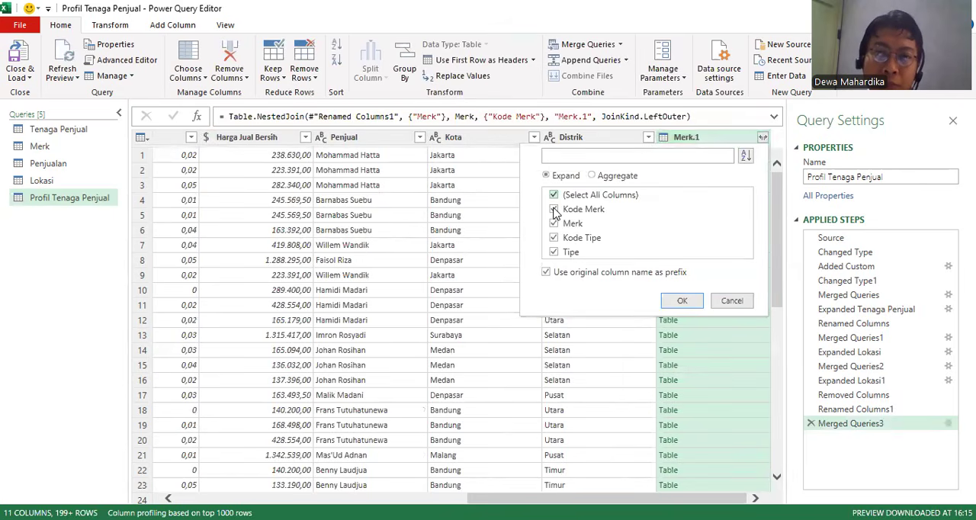
click(554, 223)
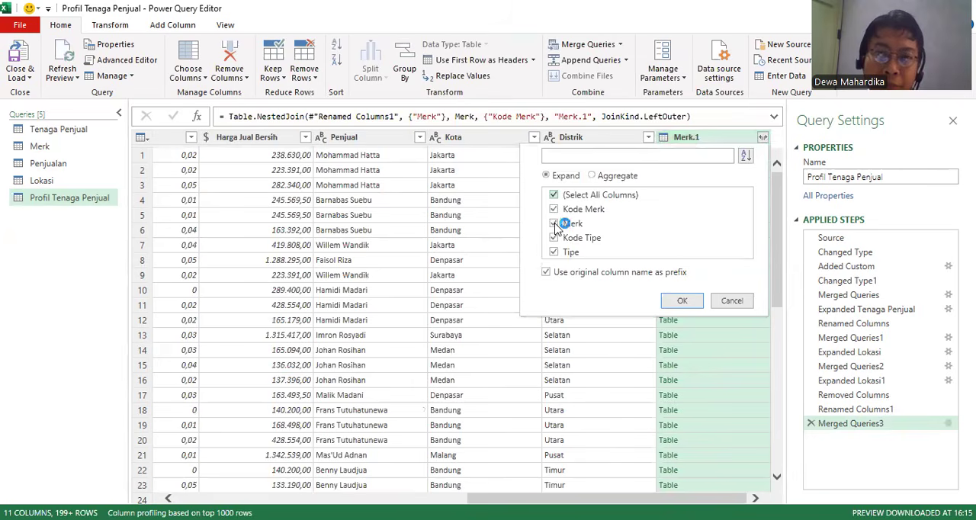
click(683, 301)
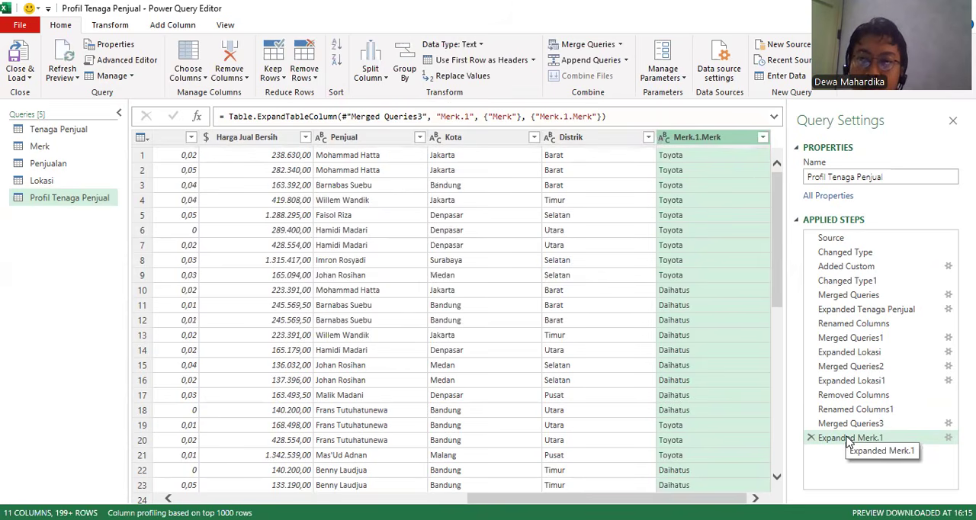
Inspect the column selection and default name prefix in the Expanded Merk.1 step's settings.
click(849, 442)
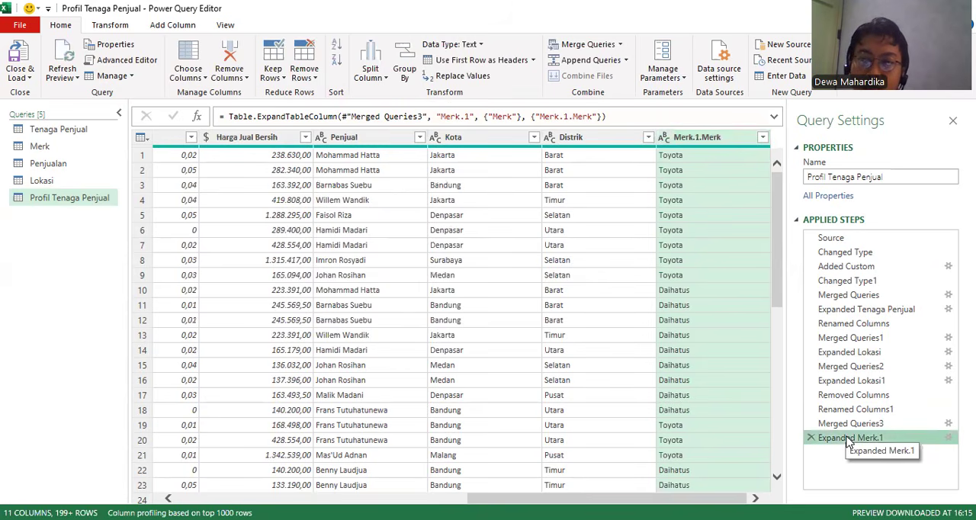
double_click(833, 441)
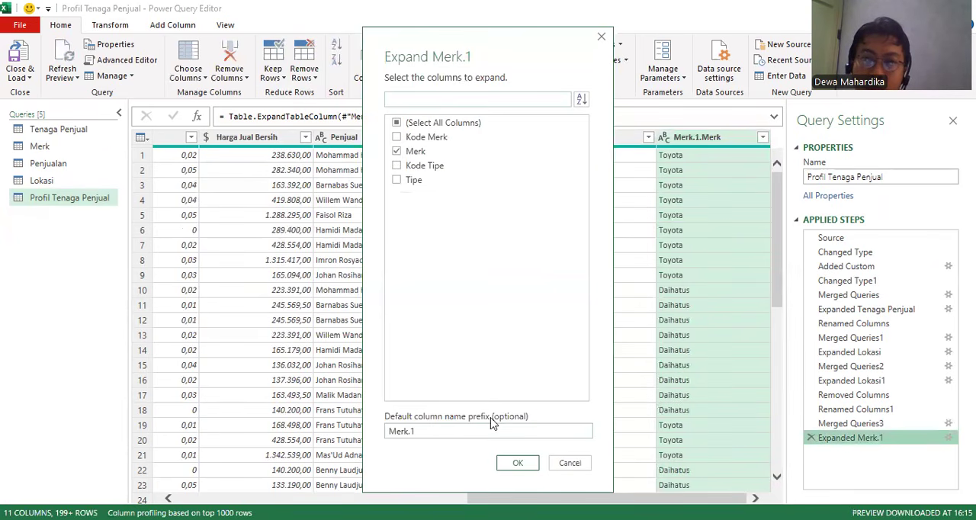
click(435, 429)
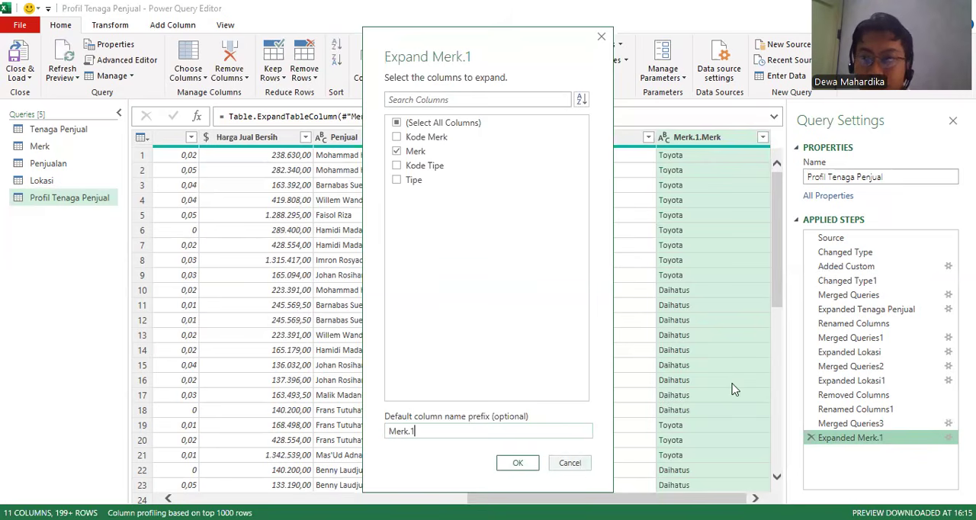
Try to rename the expanded Merk.1.Merk column as Merk.
double_click(717, 136)
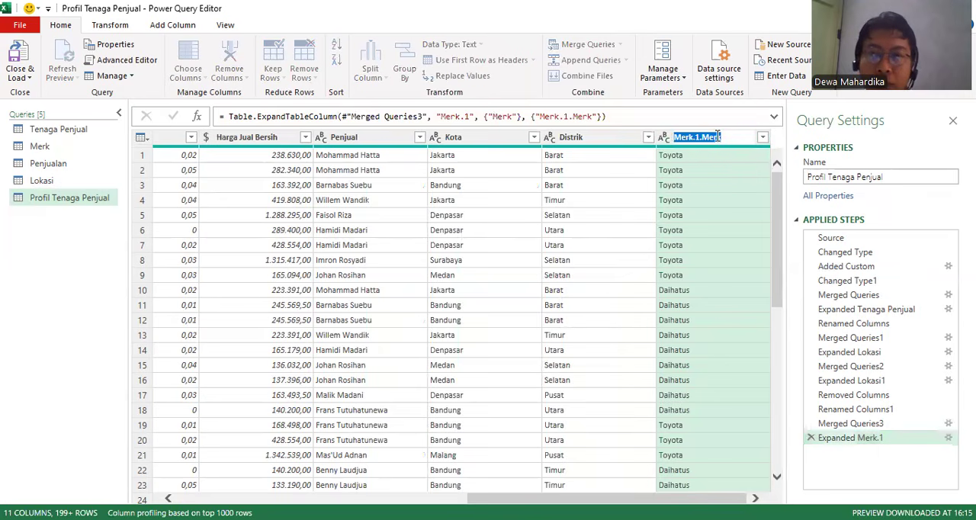
text(Merk)
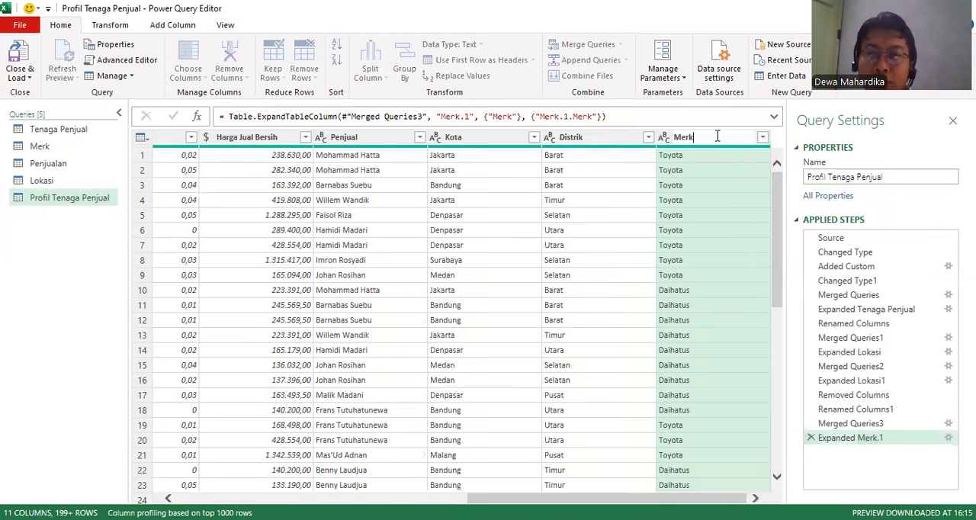
key(Return)
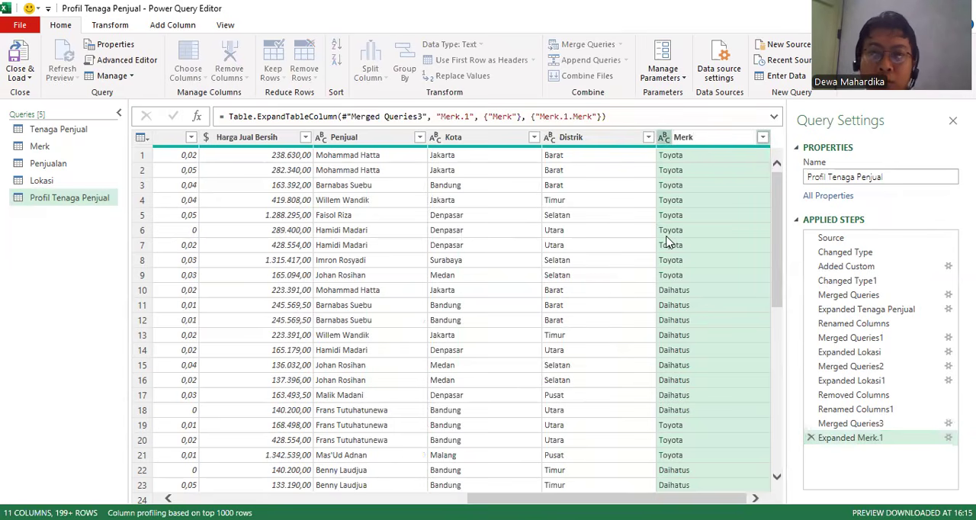
Rename the Merk.1.Merk column as Merk Terjual.
double_click(704, 139)
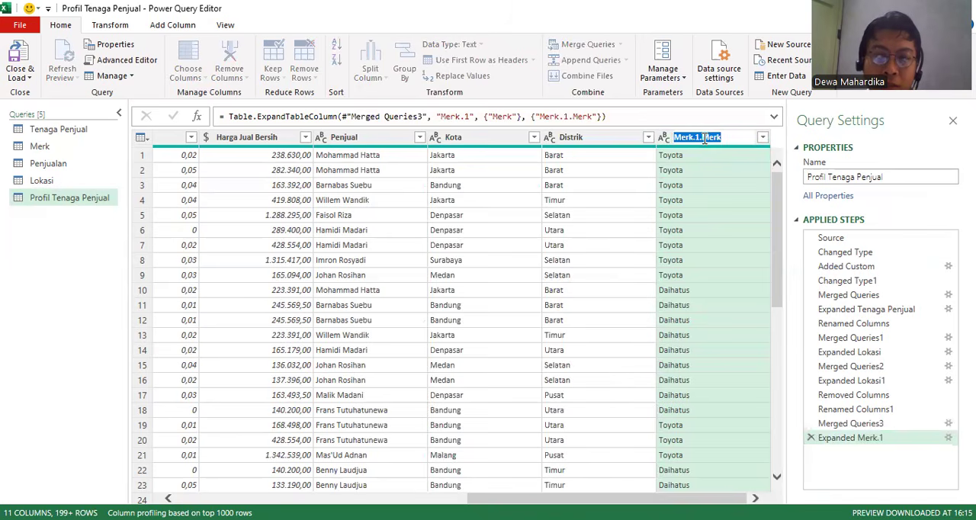
text(Merk Terjual)
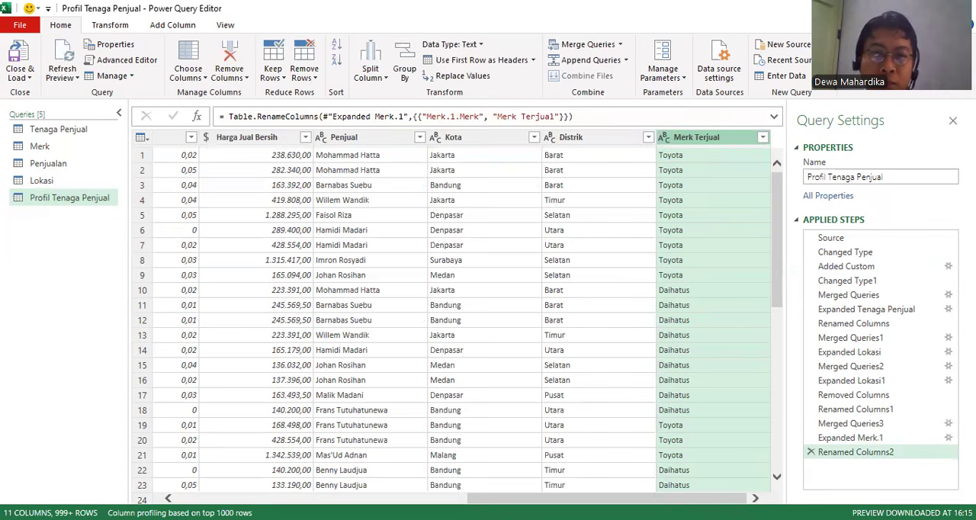
Set up a second merge of Profil Tenaga Penjual with the Merk query, matching Tipe to Kode Tipe.
click(39, 148)
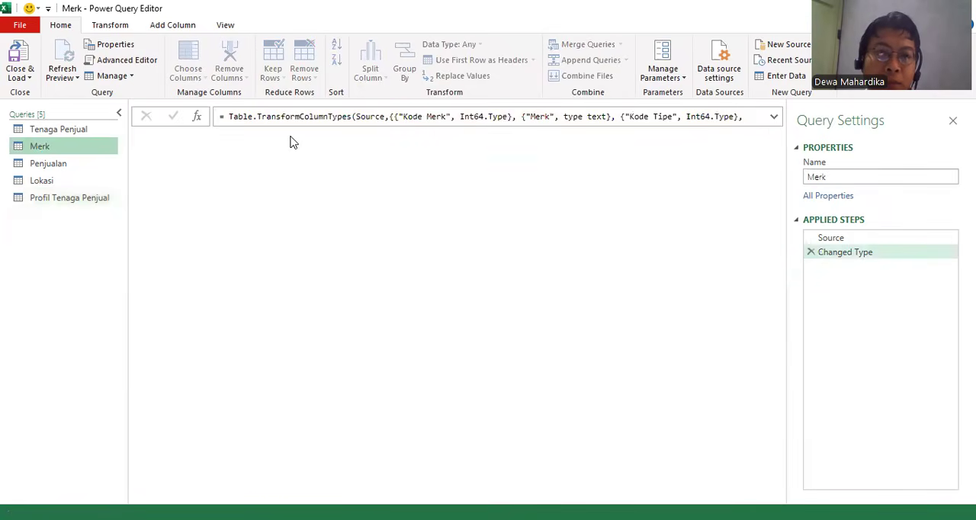
click(64, 199)
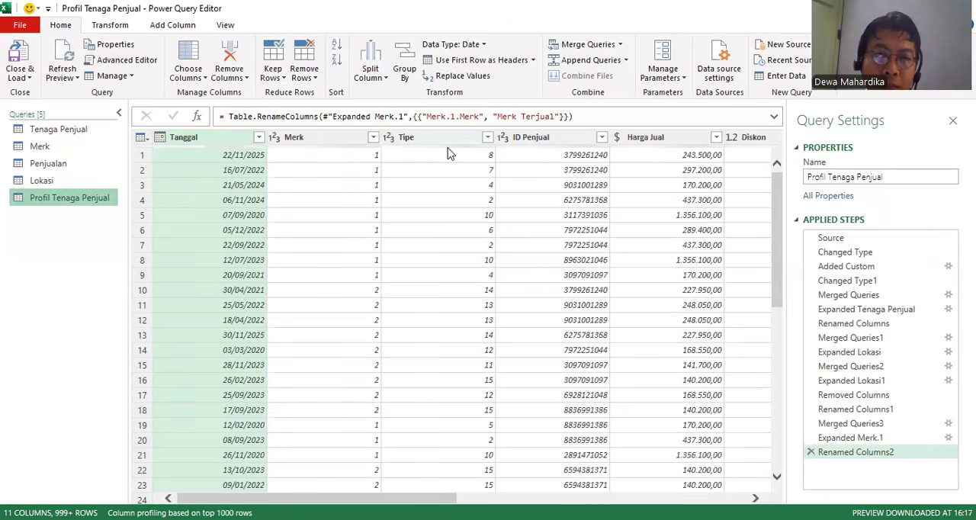
click(705, 497)
drag(522, 498, 675, 356)
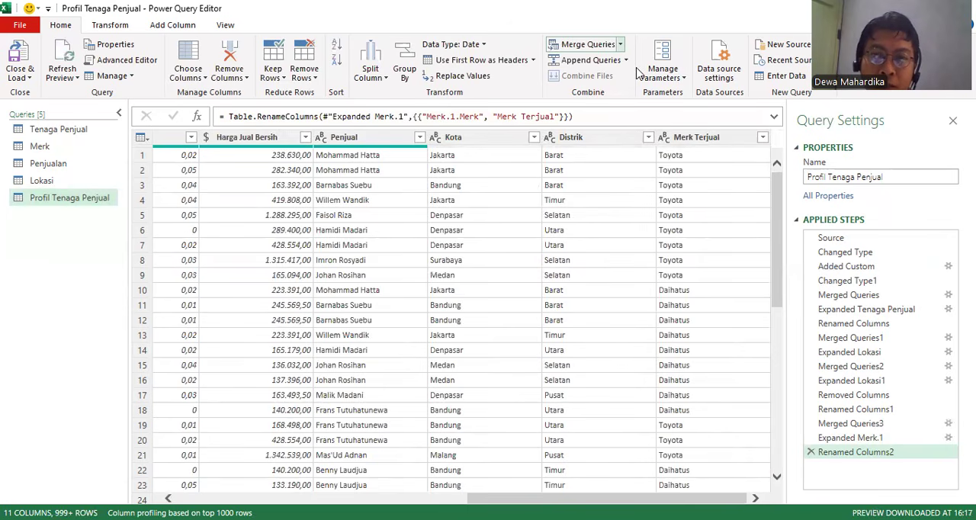
click(619, 44)
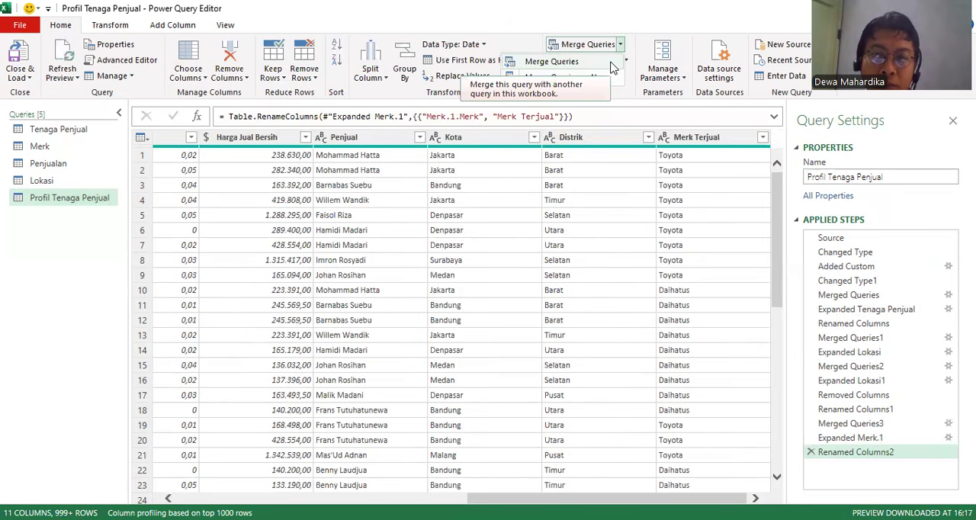
click(610, 63)
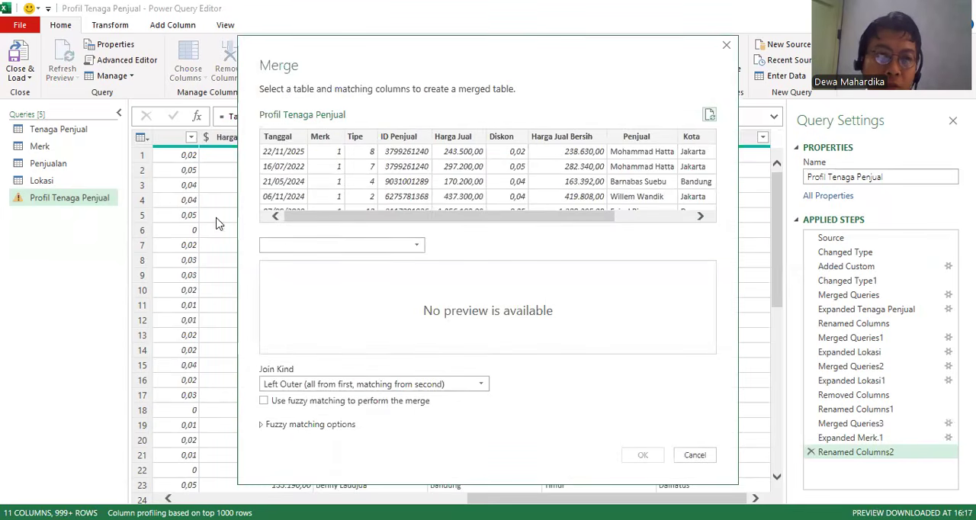
click(283, 248)
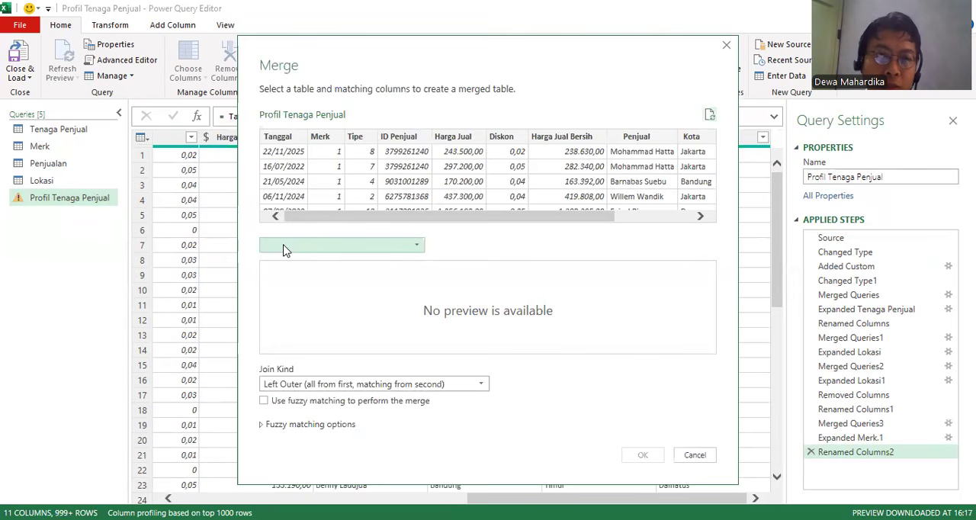
click(286, 278)
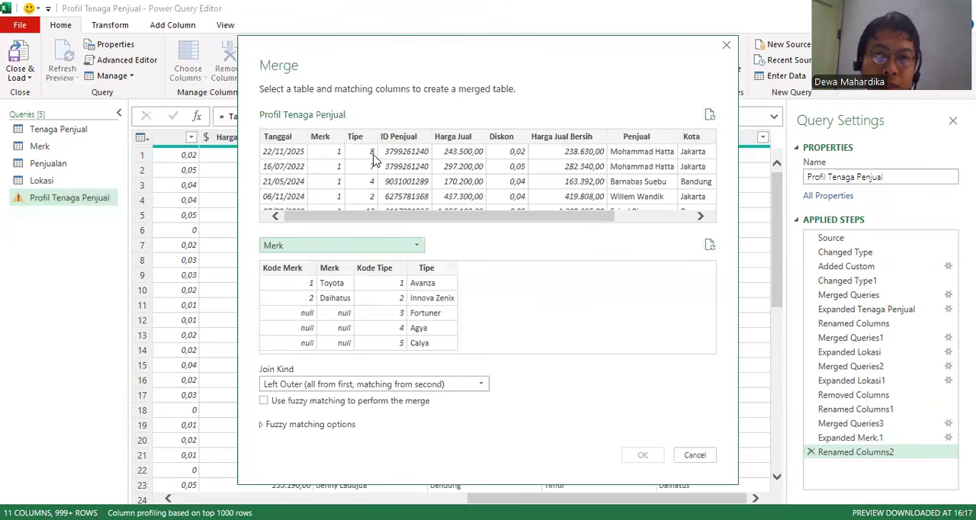
click(355, 136)
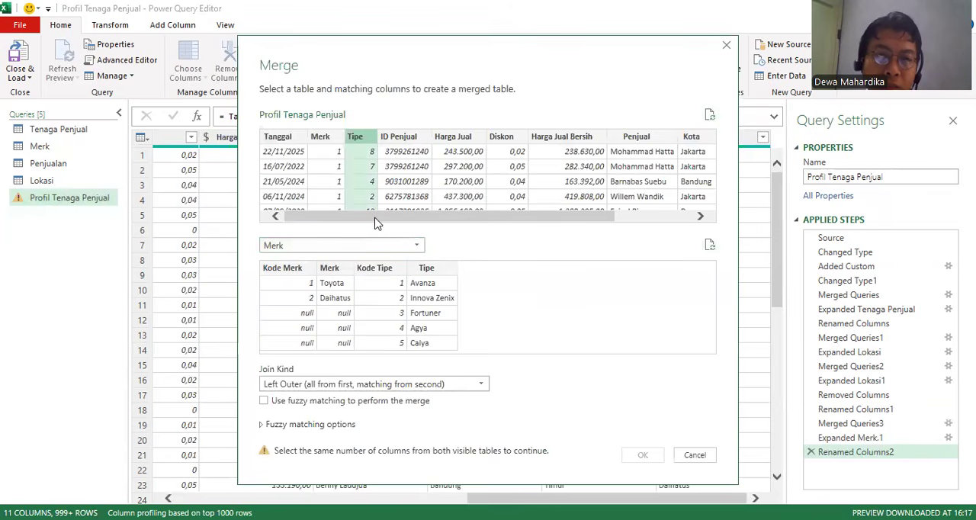
click(385, 270)
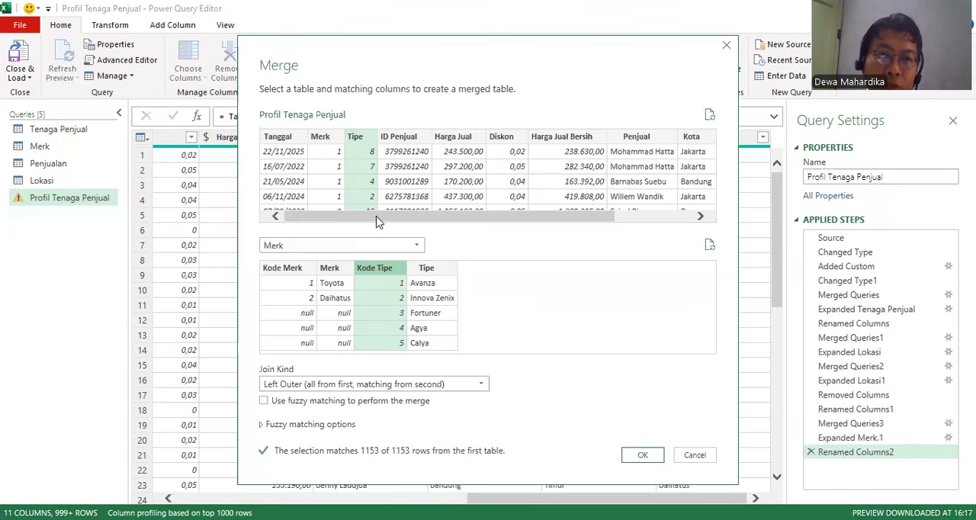
Try different combinations of Kode Merk, Merk and Kode Tipe as the Merk table's matching columns in the merge.
click(373, 269)
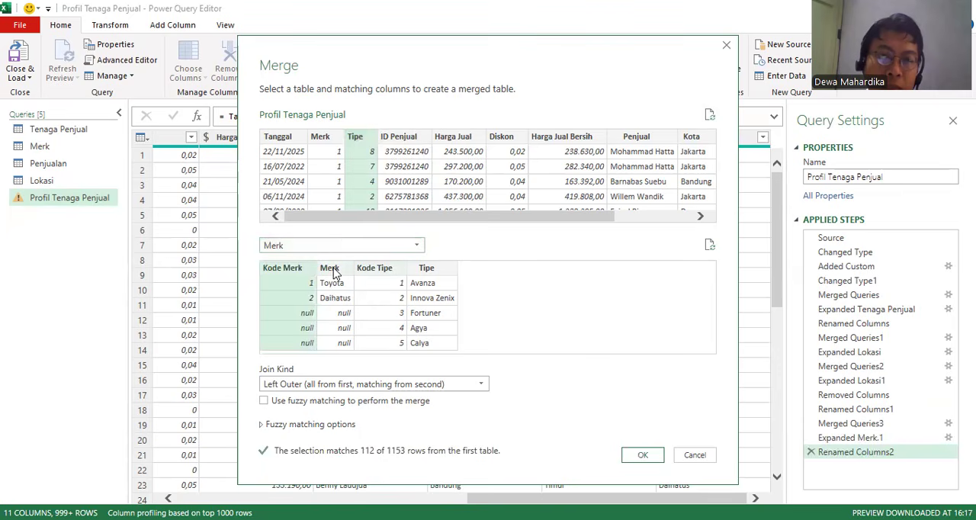
ctrl+click(330, 270)
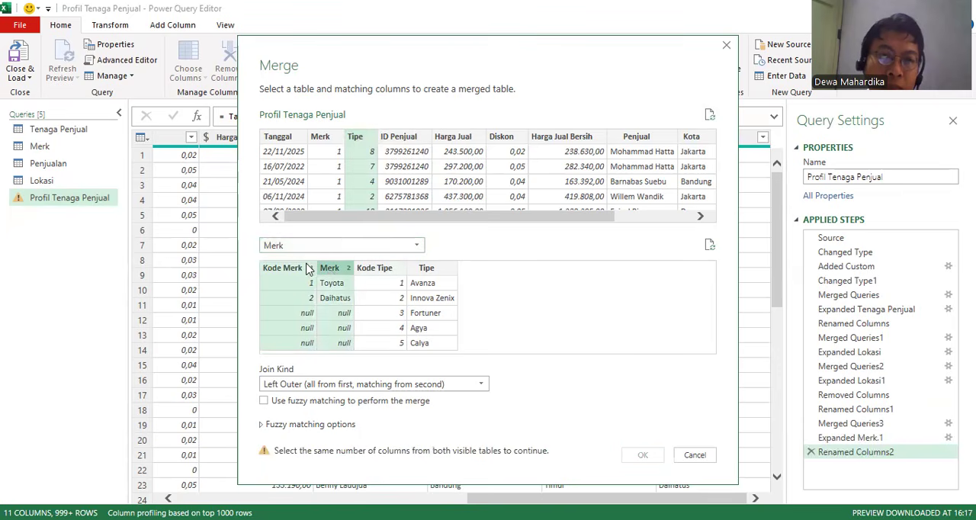
ctrl+click(370, 269)
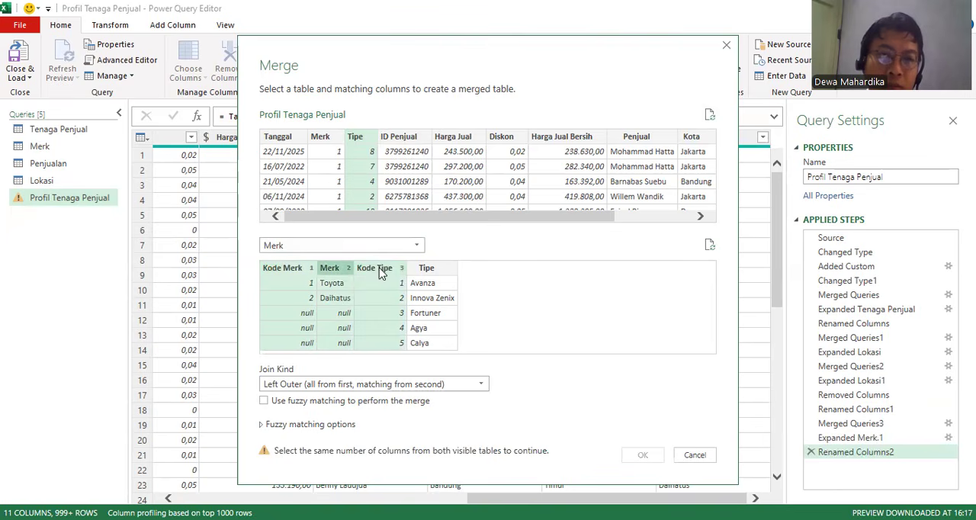
ctrl+click(379, 272)
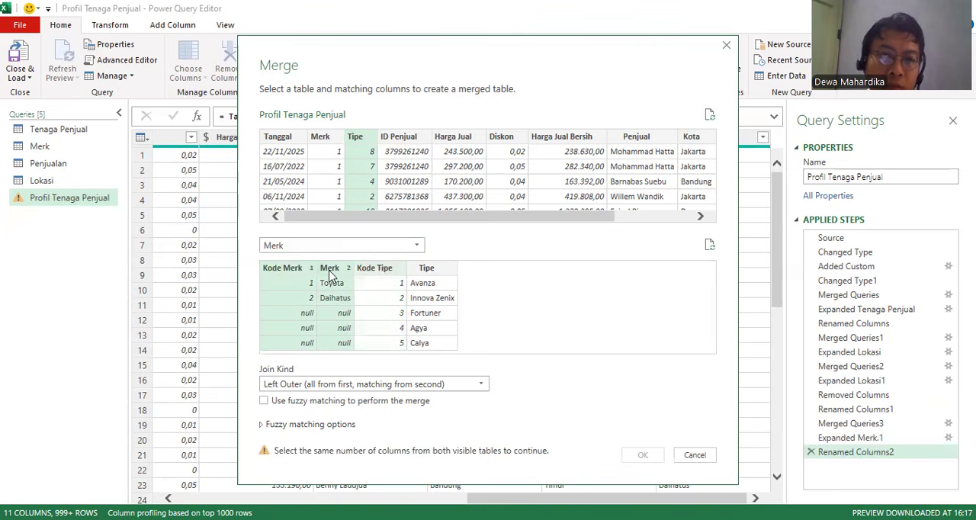
ctrl+click(333, 272)
ctrl+click(333, 271)
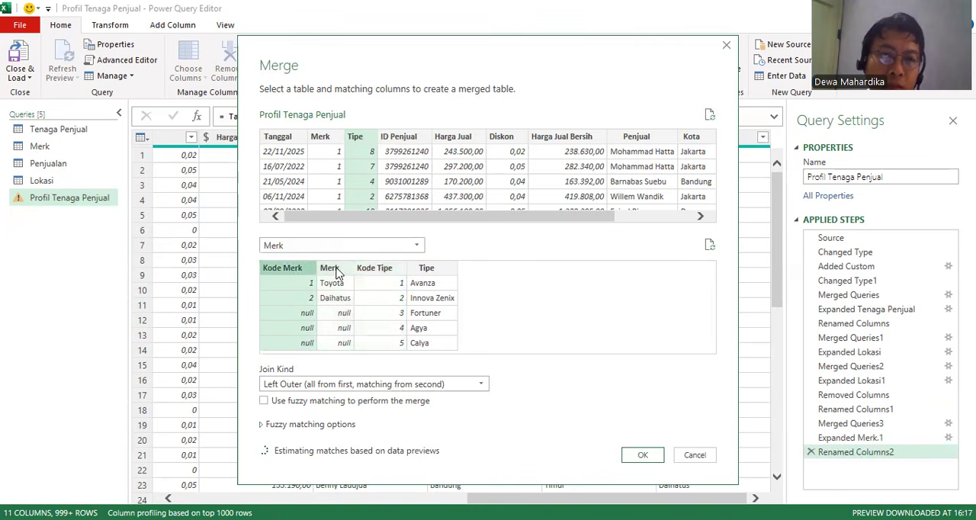
ctrl+click(299, 271)
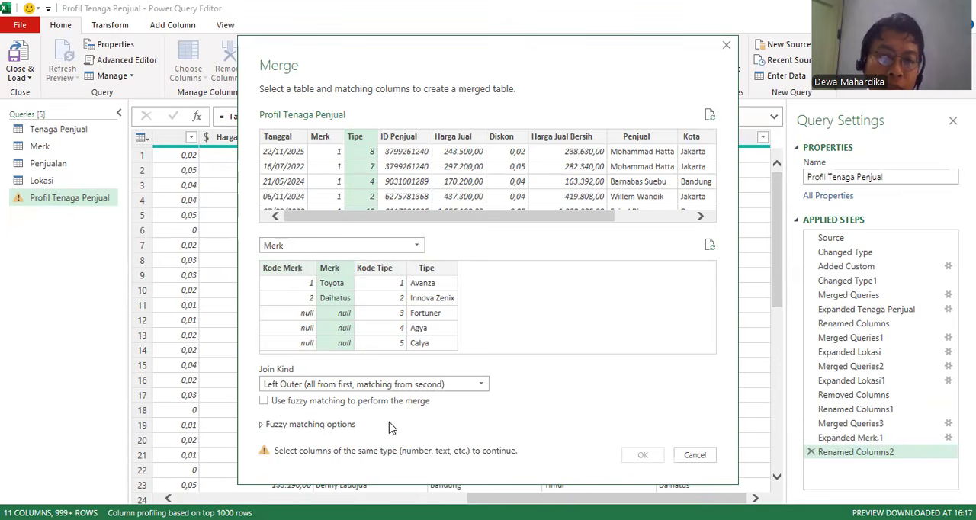
Merge with the Merk query by matching Tipe to Kode Tipe, and expand only the Tipe column from the merged table.
click(387, 268)
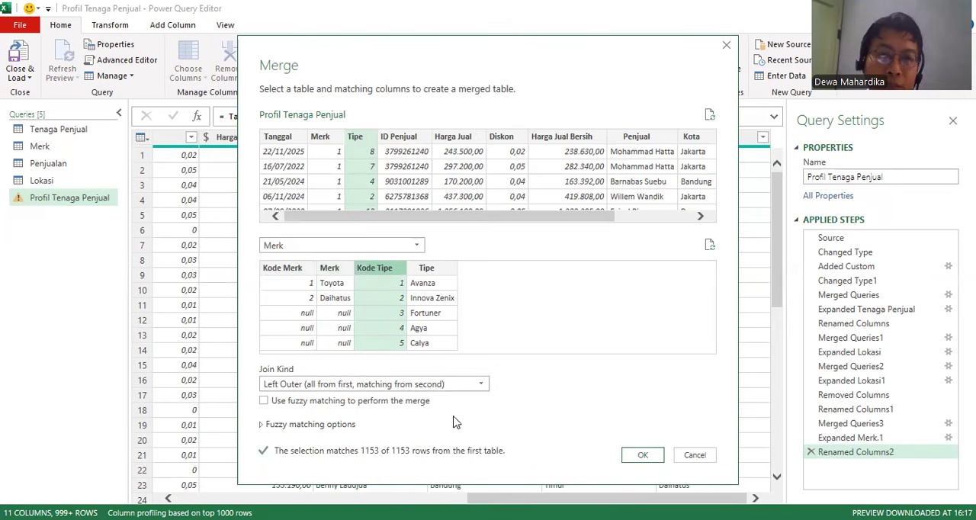
click(640, 454)
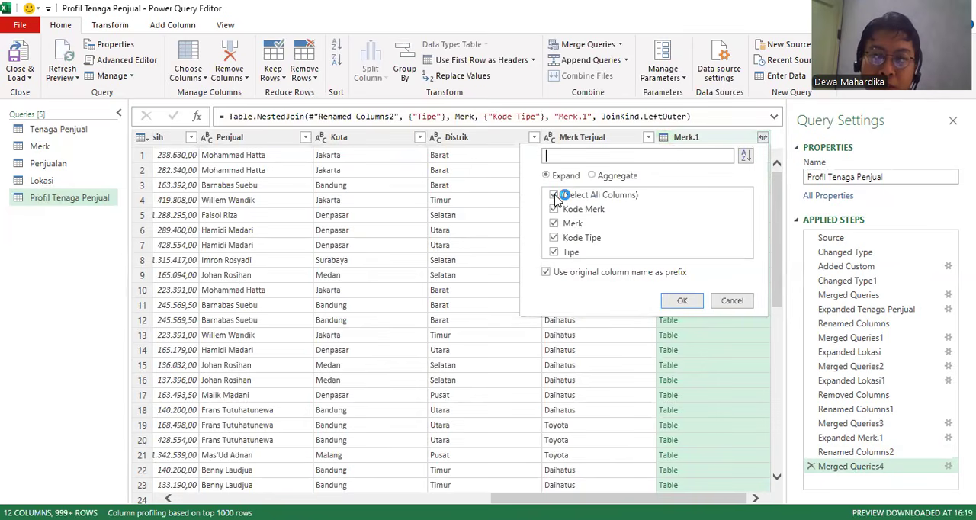
click(554, 195)
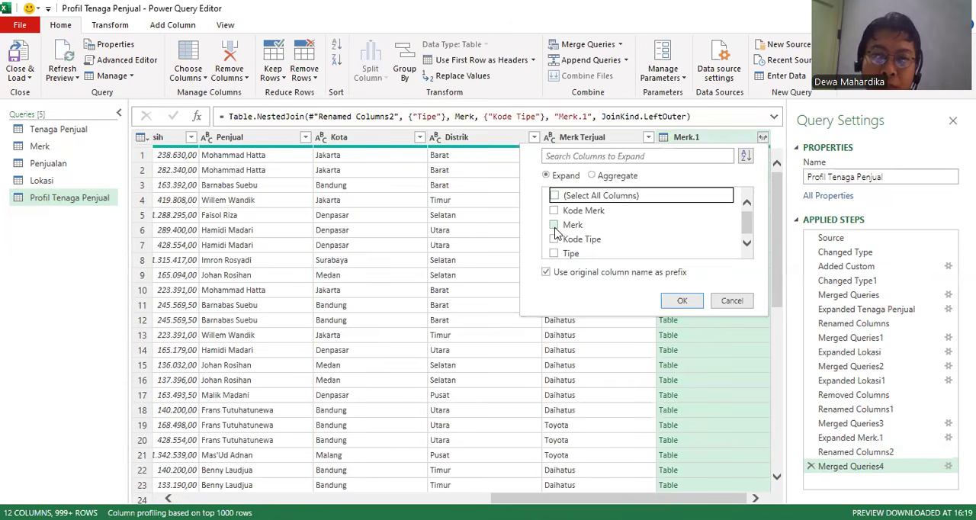
click(681, 301)
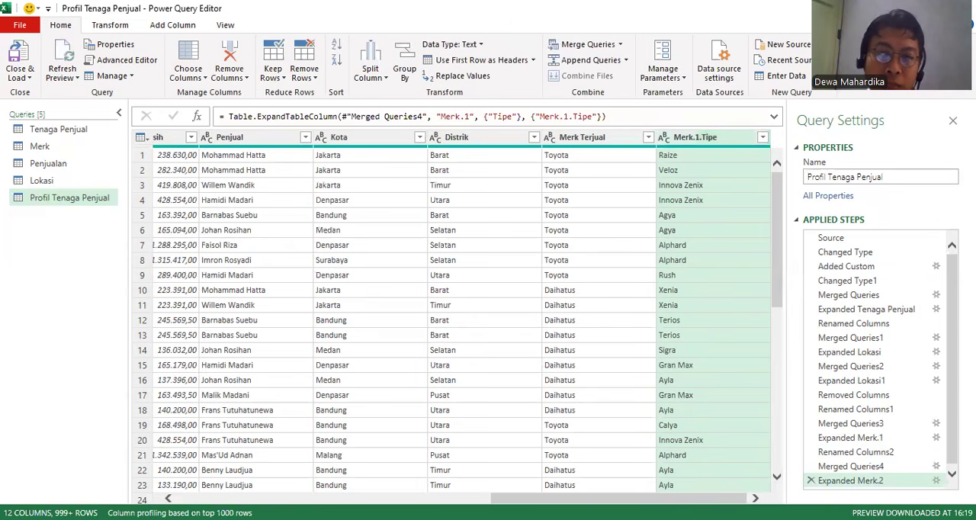
Remove the numeric Merk and Tipe code columns from the Profil Tenaga Penjual query.
drag(611, 497, 293, 498)
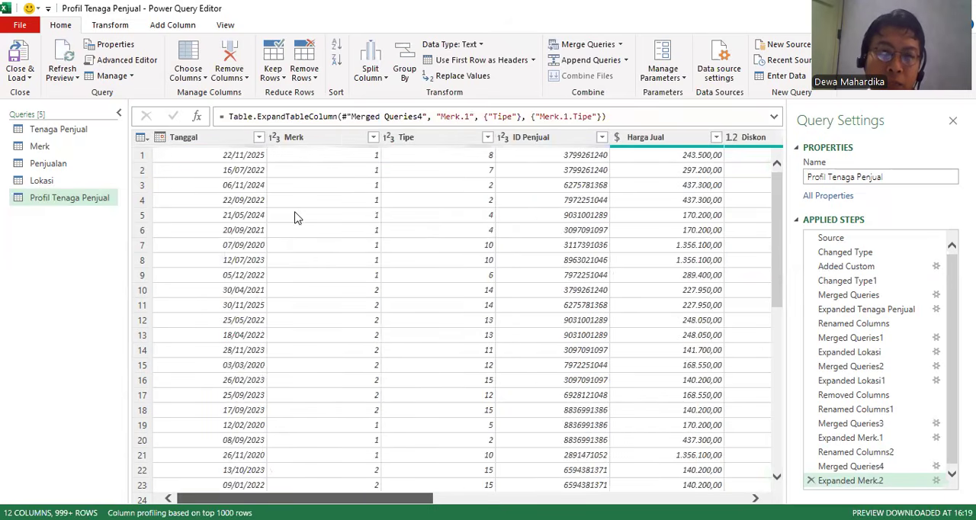
click(339, 141)
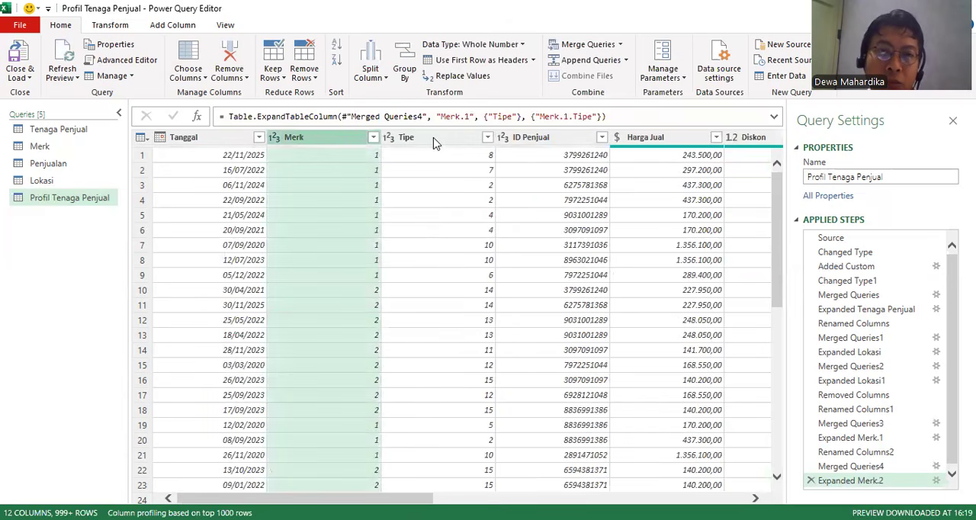
ctrl+click(434, 141)
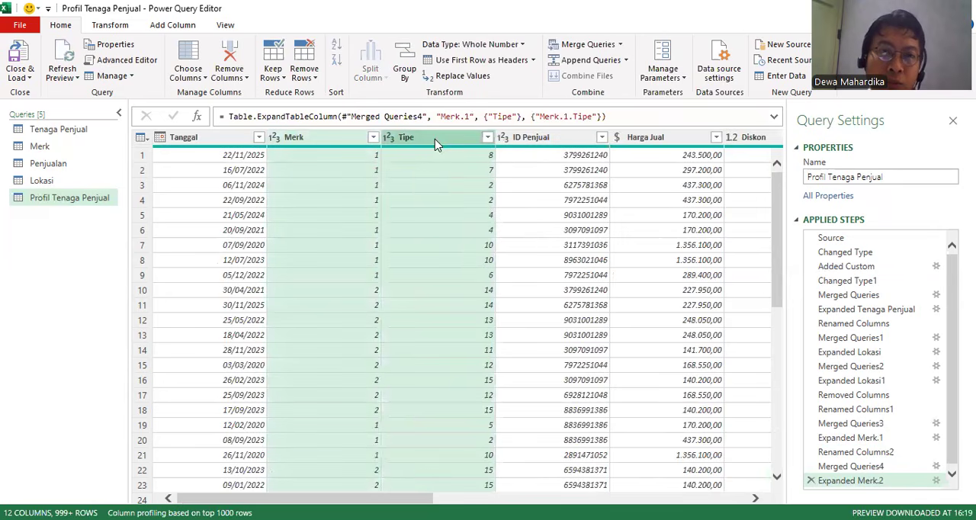
right_click(435, 143)
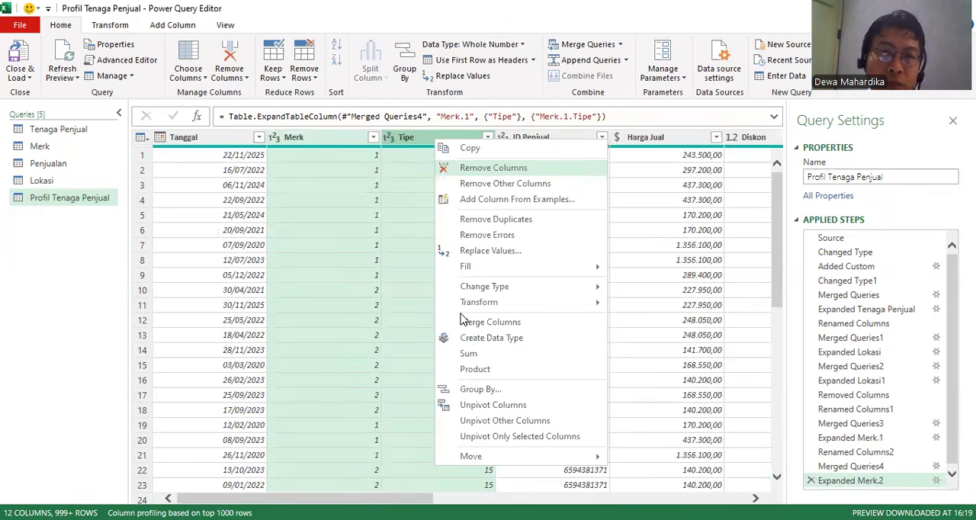
click(451, 168)
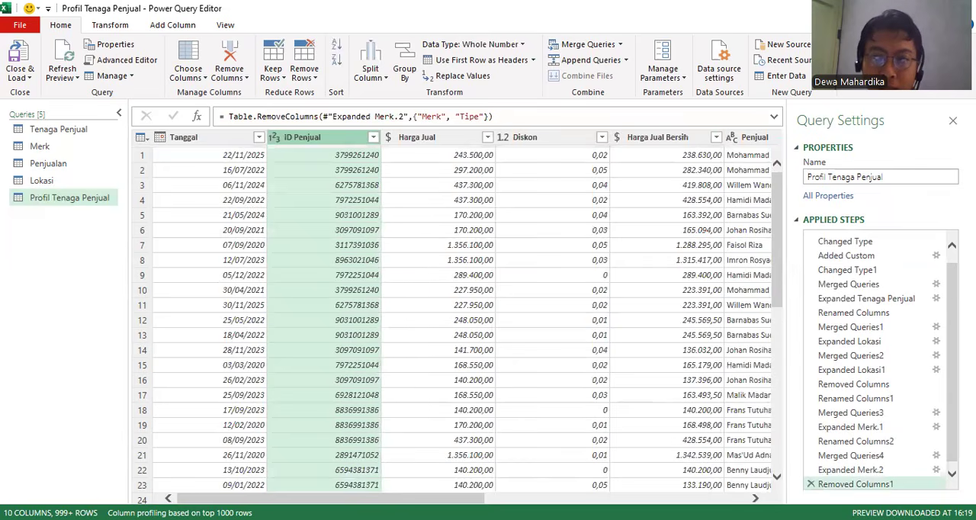
Rename the Merk.1.Tipe column as Tipe Terjual.
drag(331, 498, 593, 498)
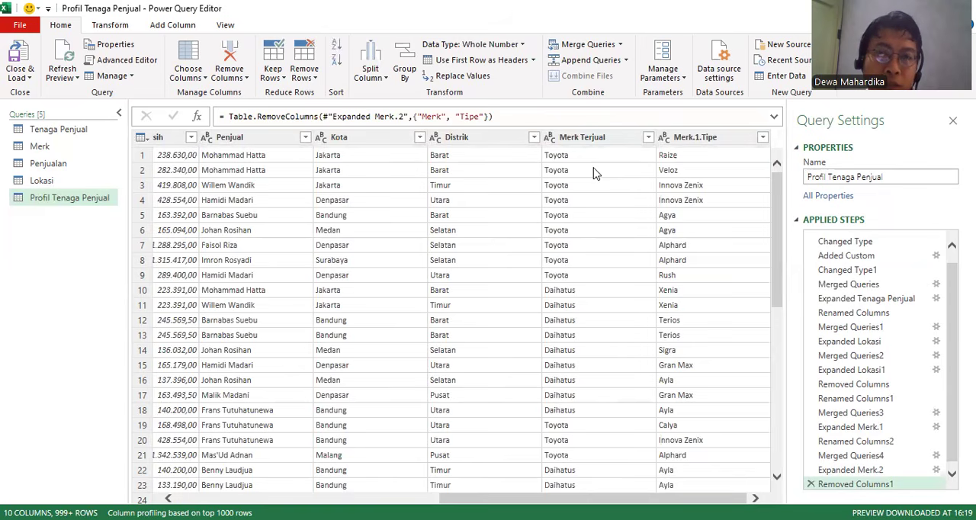
double_click(718, 137)
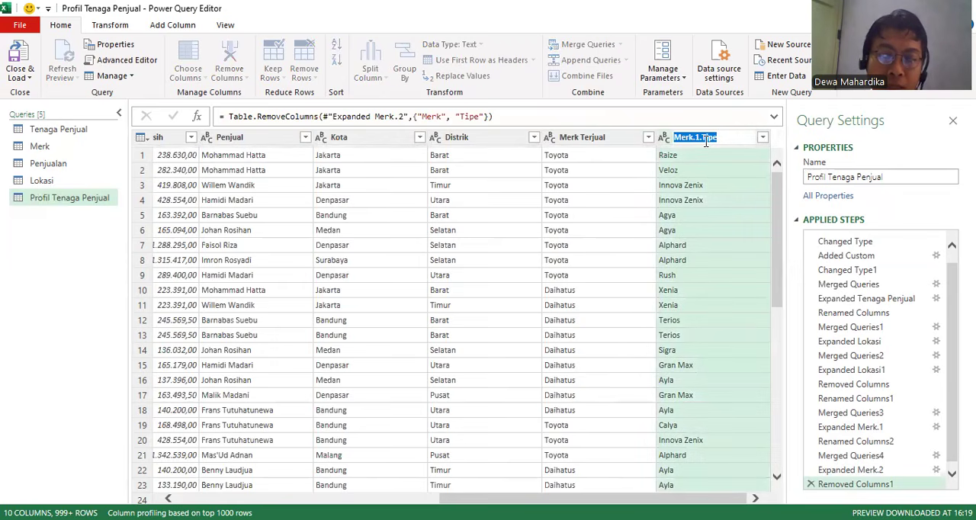
text(Ti)
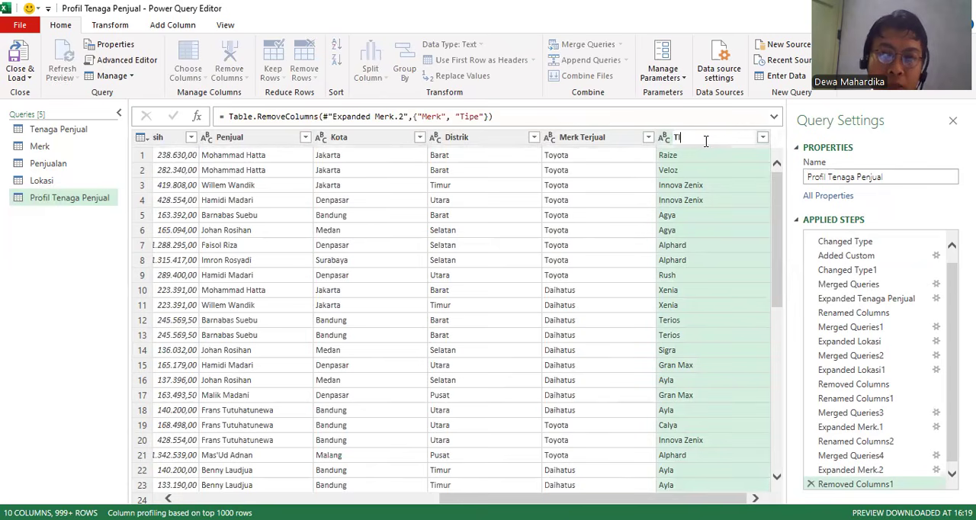
text(pe Ter)
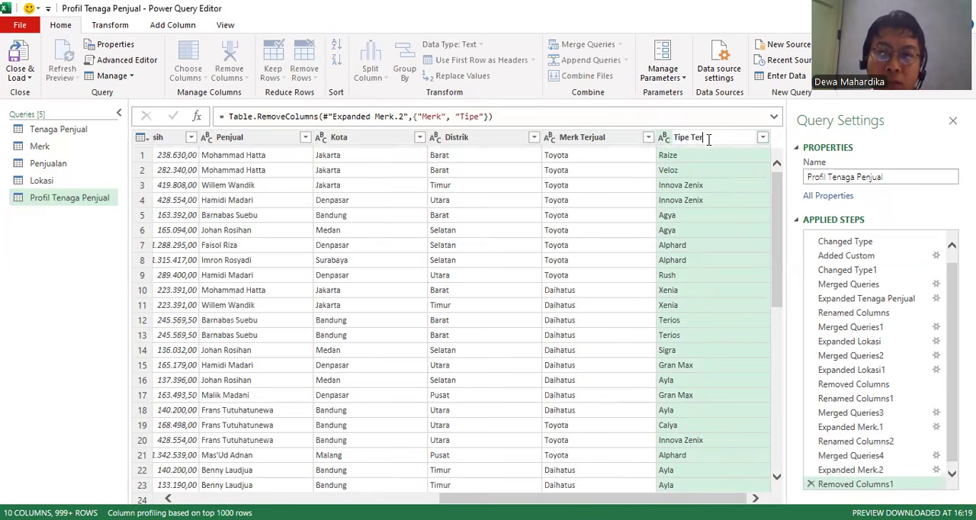
text(jual)
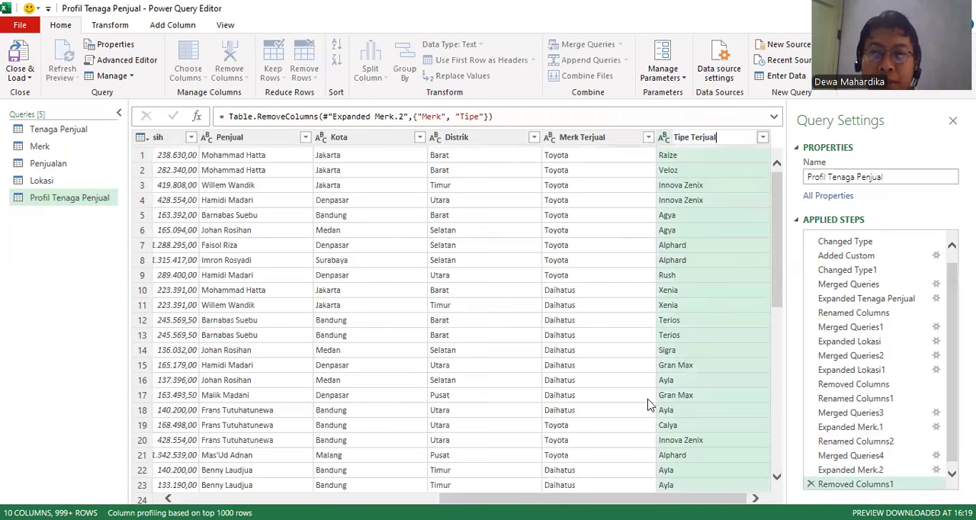
key(Return)
Move the Penjual column one position to the left, placing it before Harga Jual Bersih.
drag(592, 497, 331, 497)
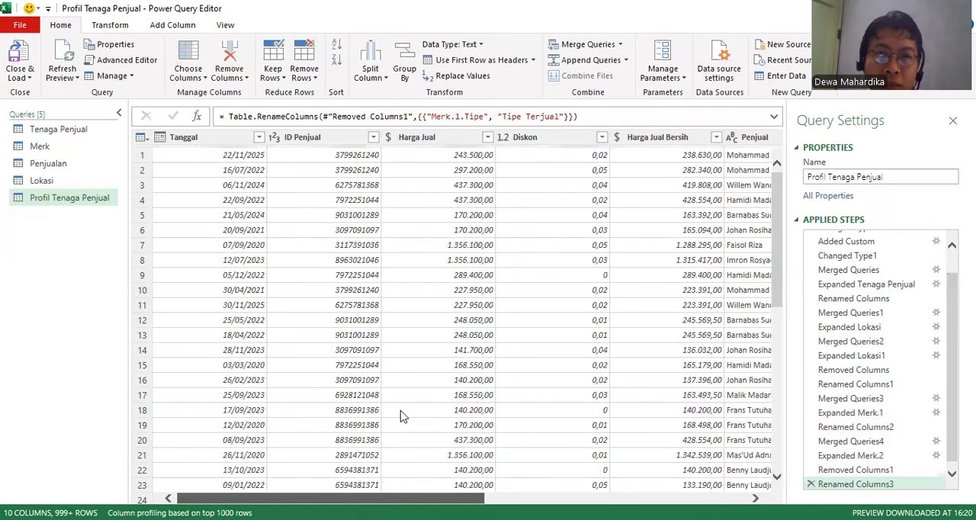
click(441, 155)
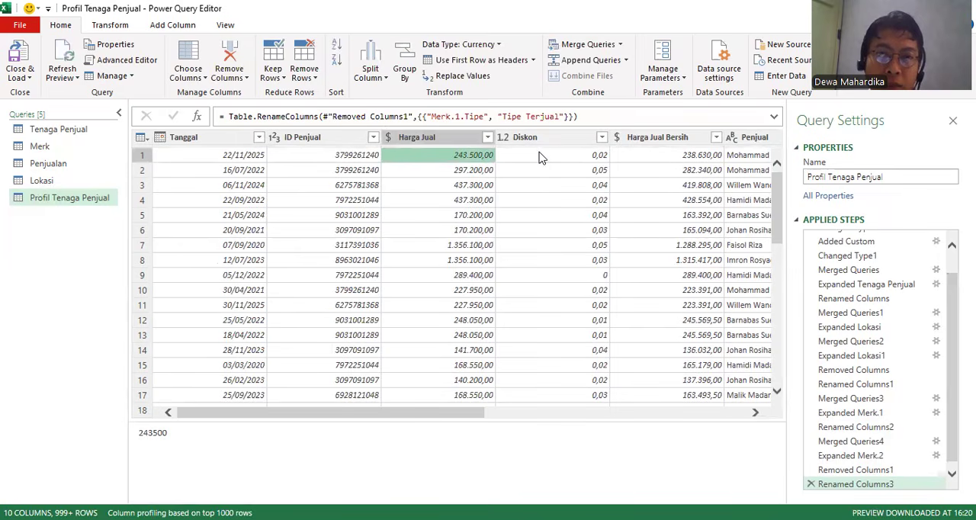
click(753, 138)
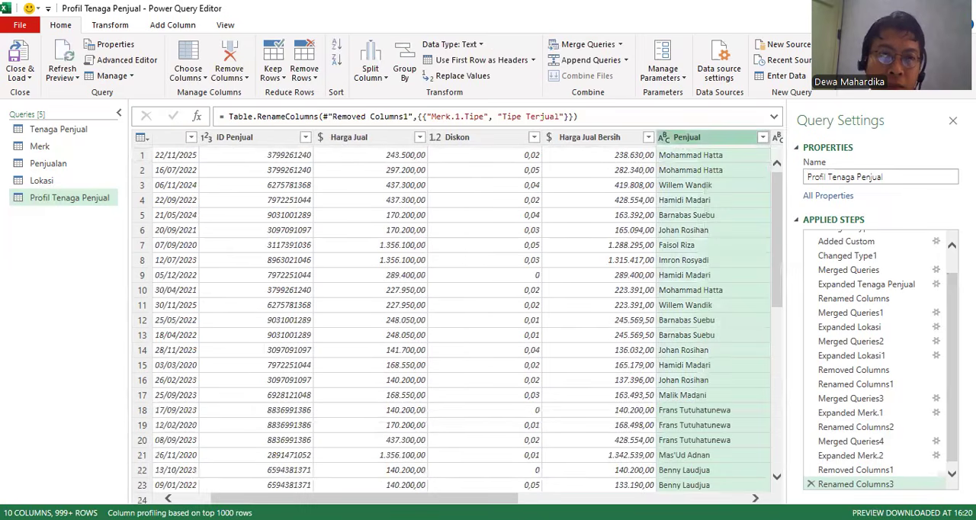
drag(433, 498, 408, 498)
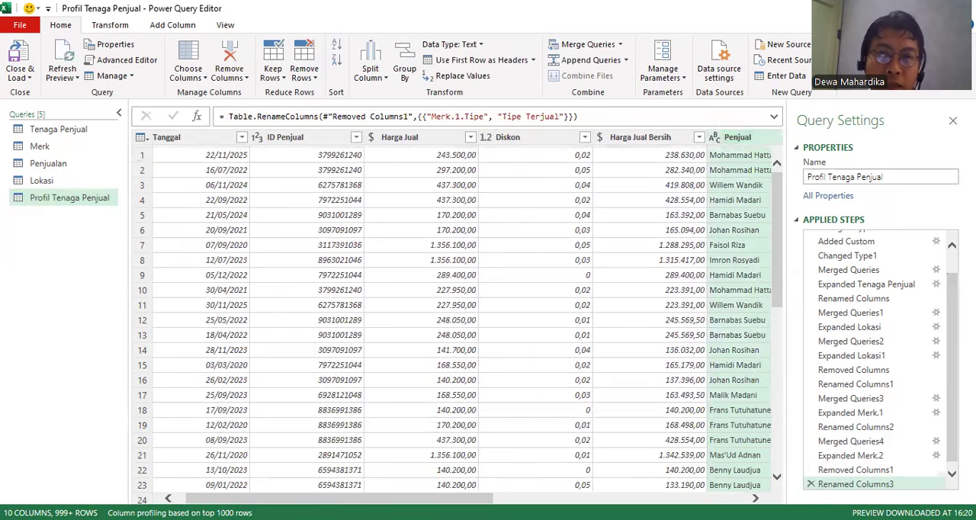
click(743, 142)
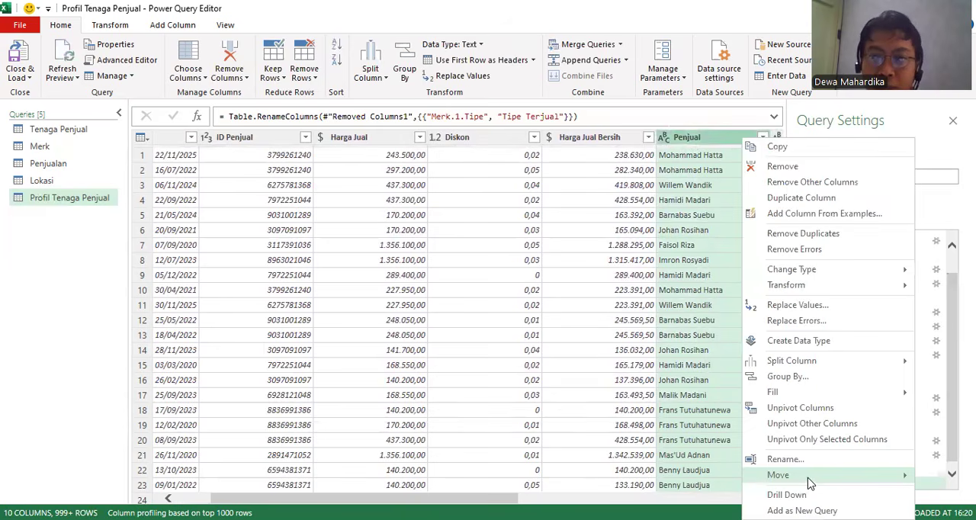
mouse_move(807, 479)
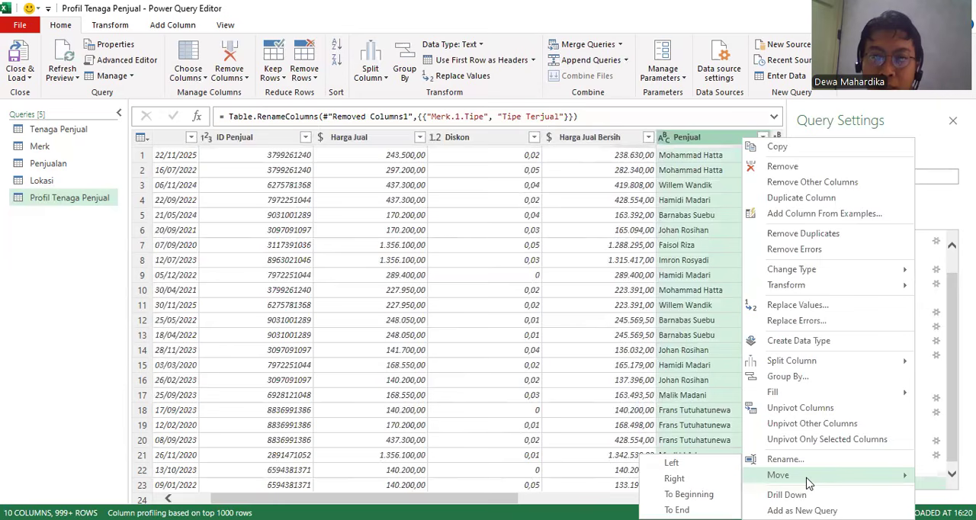
click(729, 466)
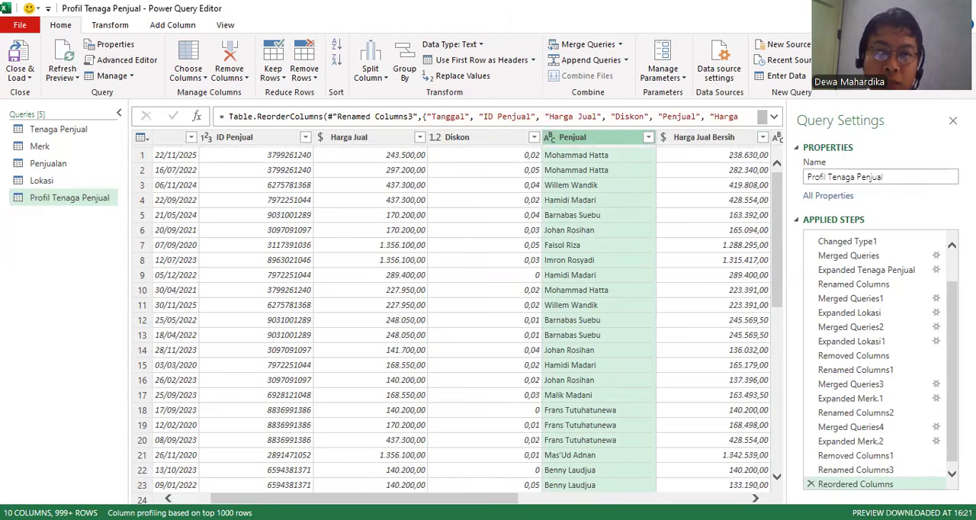
Review the order and contents of the query's columns from Tanggal through Tipe Terjual.
scroll(457, 321, right, 3)
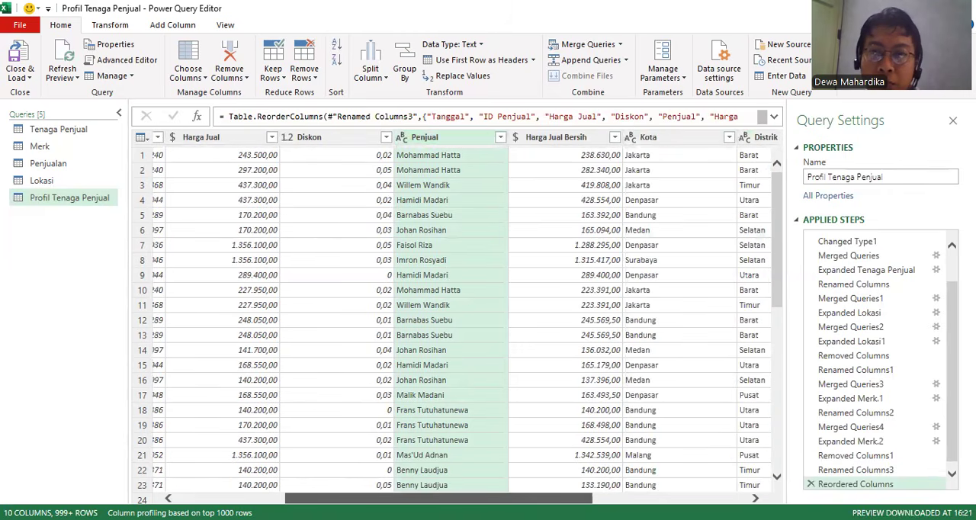
scroll(458, 320, right, 1)
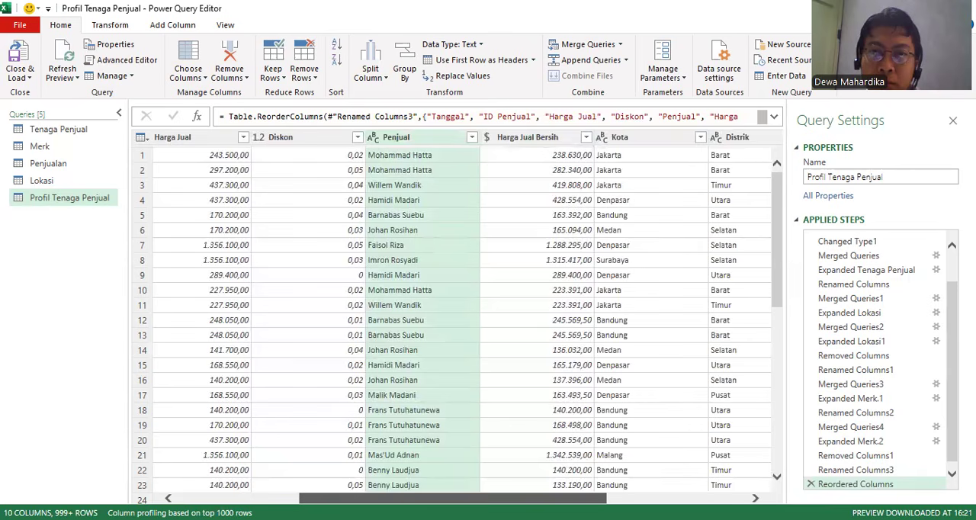
scroll(457, 320, right, 5)
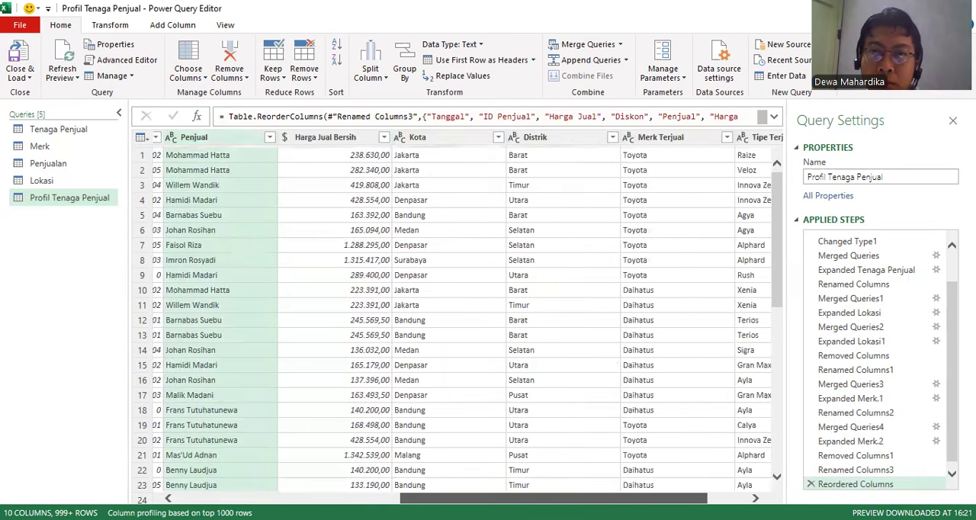
scroll(457, 320, right, 2)
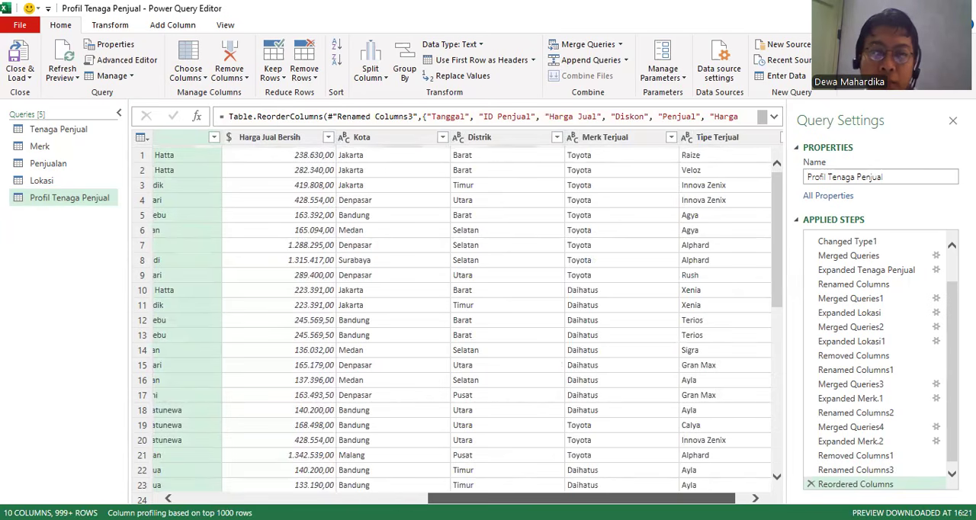
mouse_move(580, 497)
mouse_down()
mouse_move(557, 498)
mouse_move(592, 497)
mouse_up()
drag(699, 497, 536, 483)
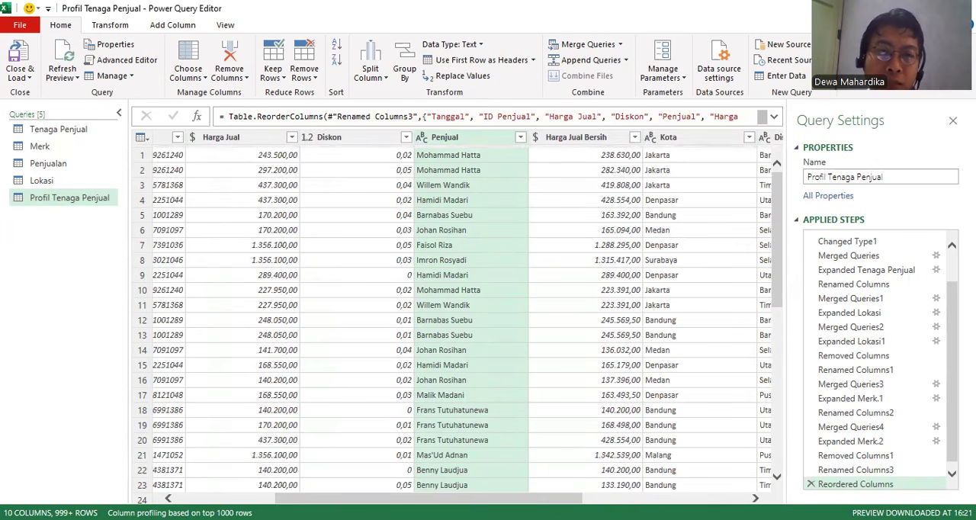
scroll(482, 320, left, 5)
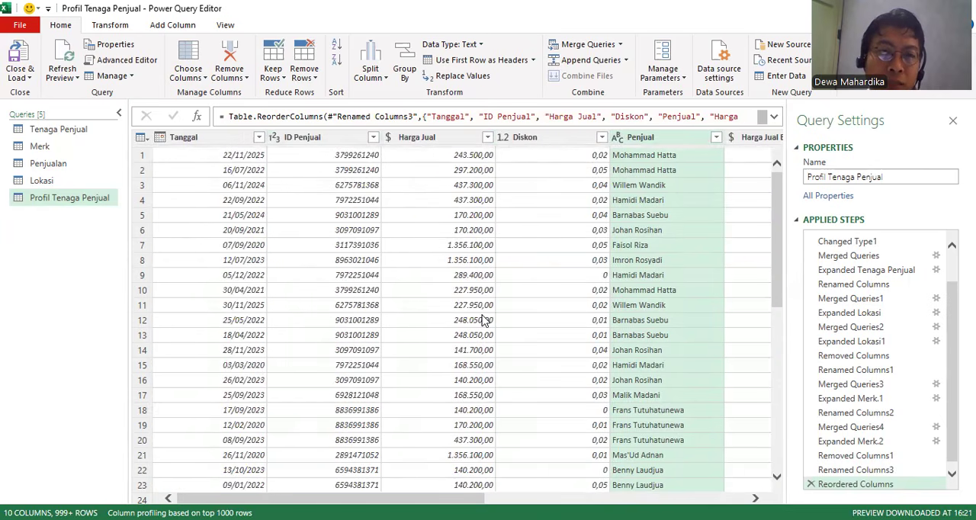